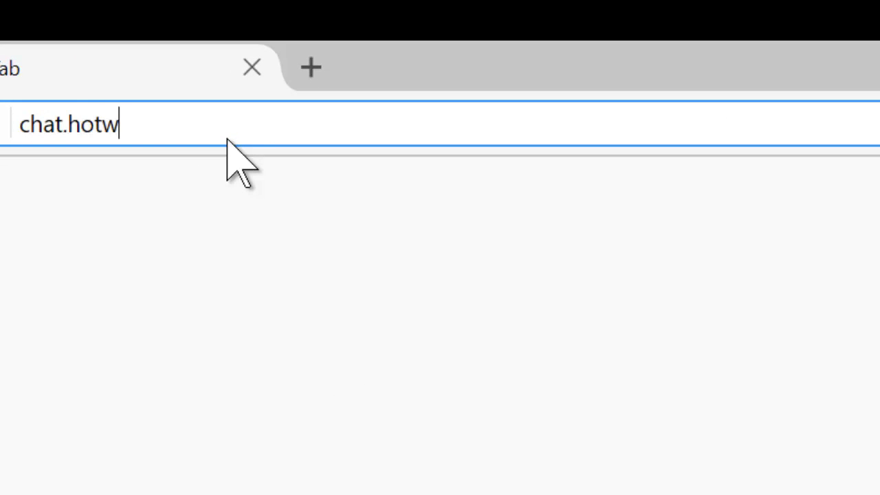
Go to chat.hotwhopper.com and open the forum's Discussions list.
type("hopper.com")
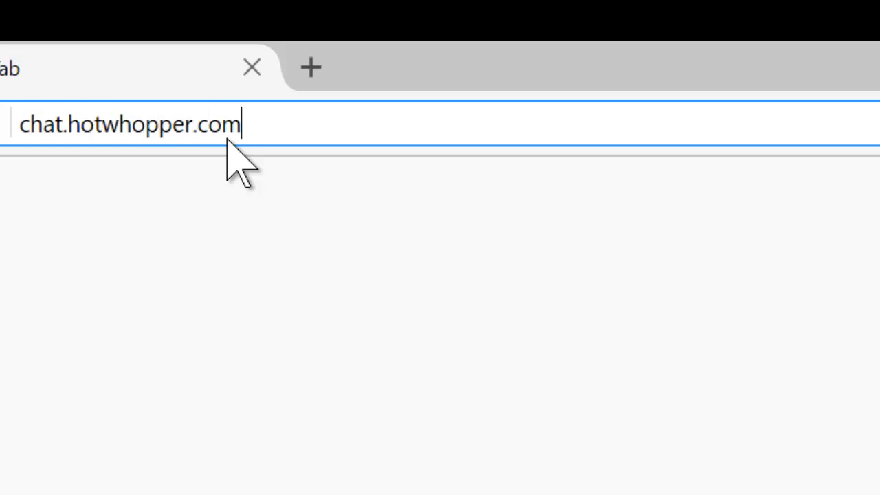
key("Return")
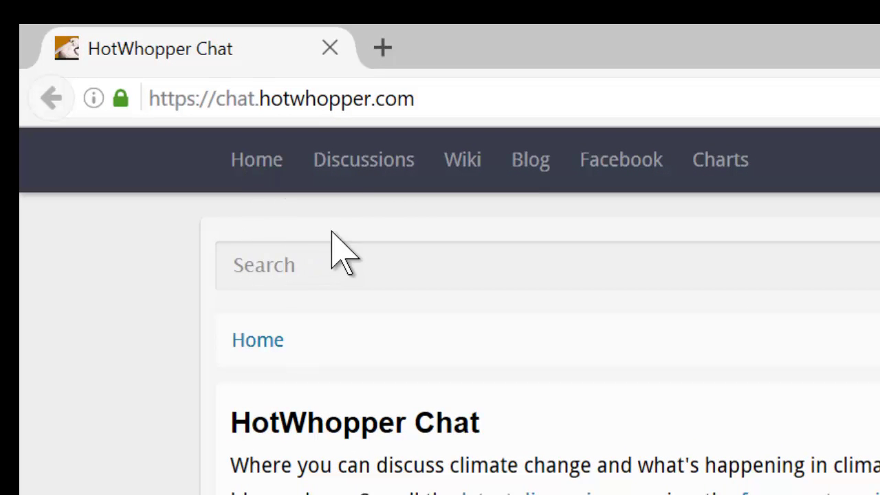
left_click(390, 176)
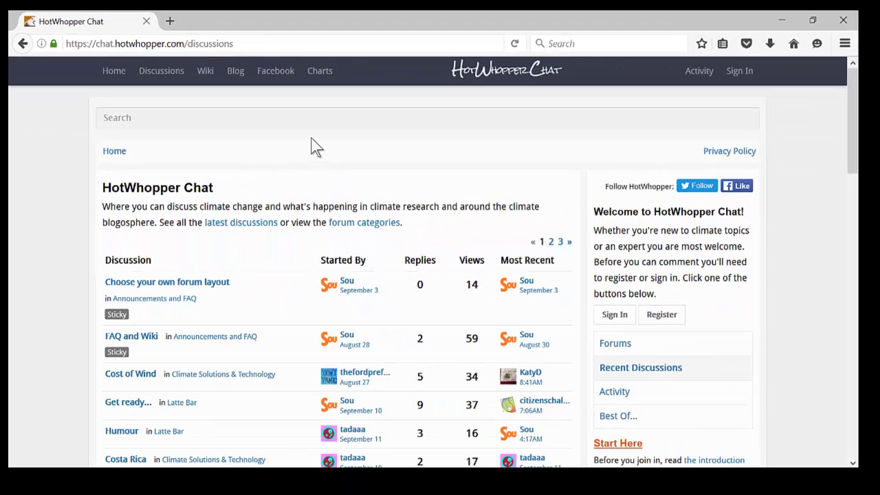
Look through the recent discussions on the first page of the list, then return to its beginning.
scroll(275, 196, "down", 4)
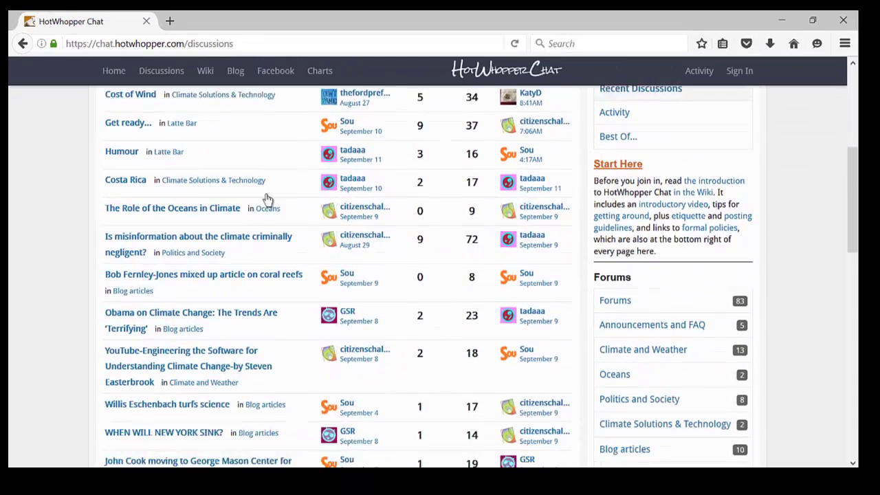
scroll(275, 191, "down", 2)
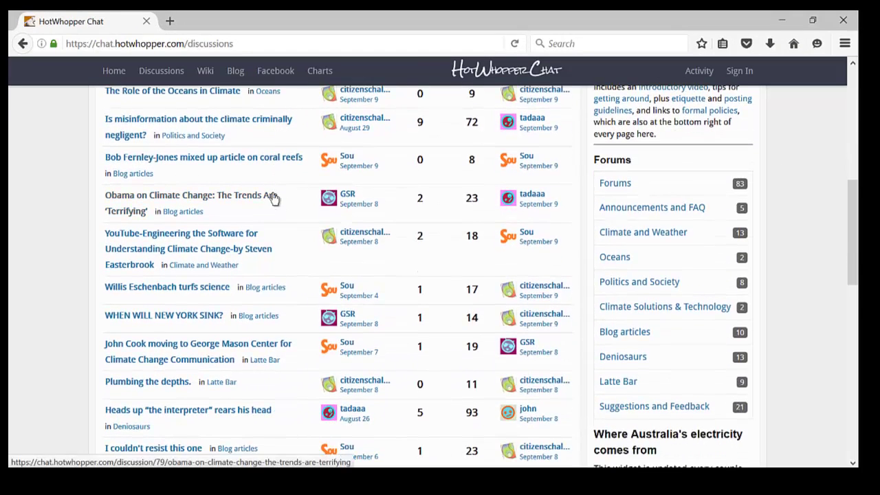
scroll(281, 195, "down", 1)
scroll(279, 194, "down", 4)
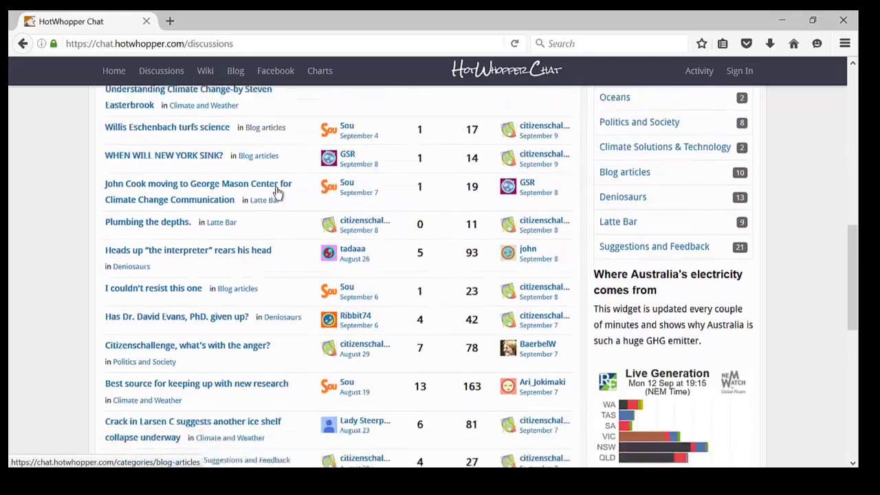
scroll(281, 196, "up", 1)
scroll(280, 195, "up", 10)
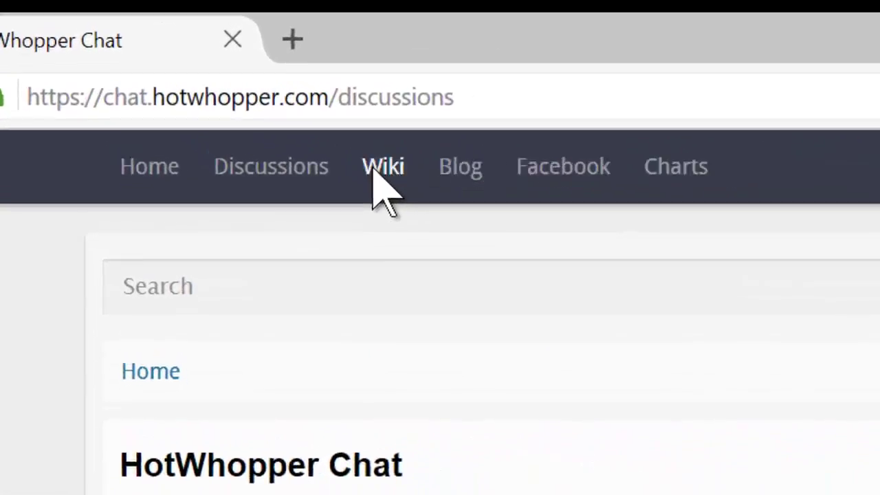
Open the HotWhopper Wiki, examine its How to, Climate Resources, Climate Blogs and Videos sections, and return to the forum.
left_click(206, 70)
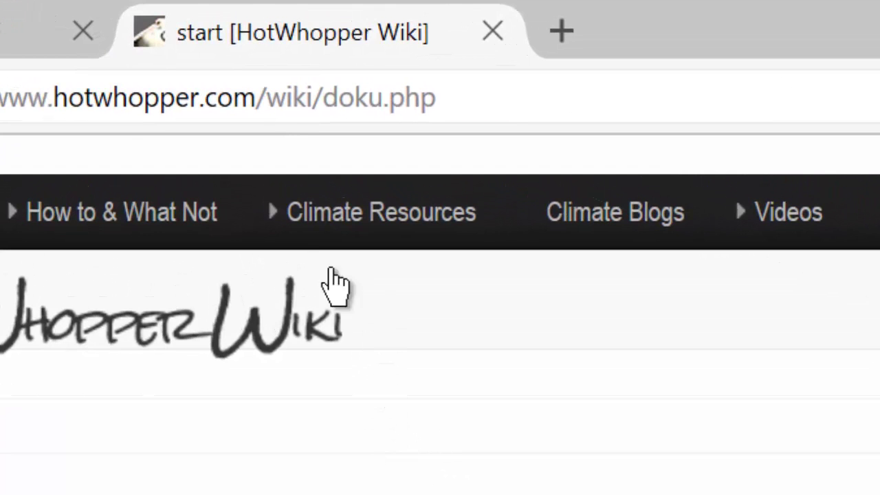
mouse_move(207, 222)
mouse_move(393, 231)
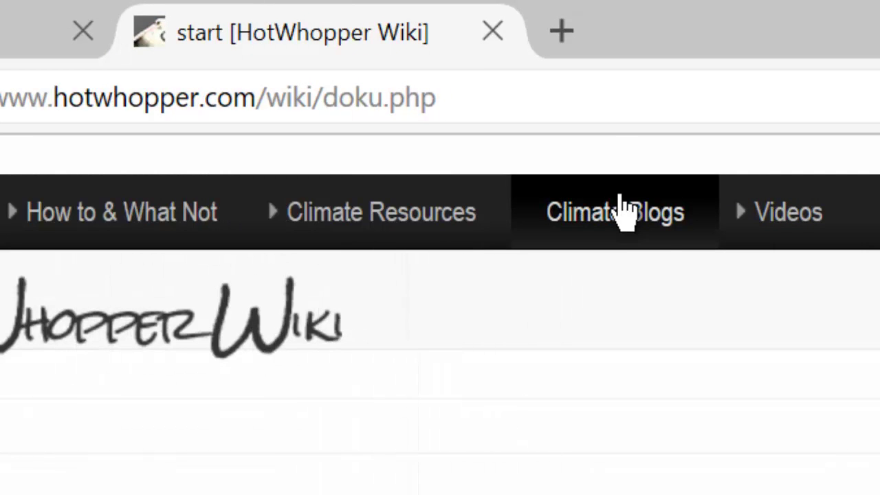
mouse_move(781, 234)
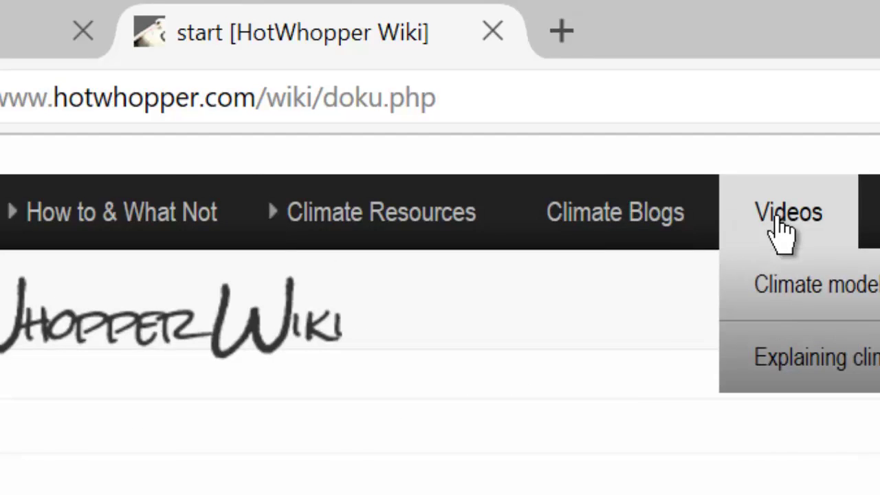
key("ctrl+shift+Tab")
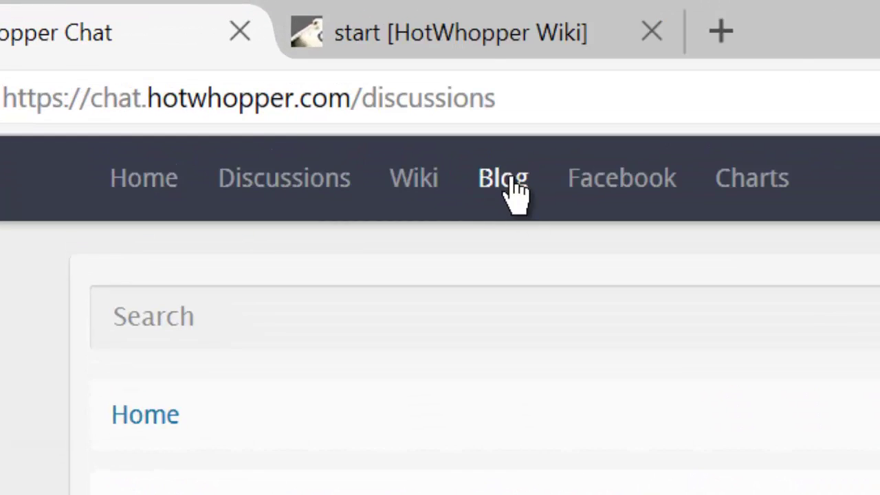
View the HotWhopper blog and Facebook page through the forum's links, returning to the forum after each.
left_click(515, 192)
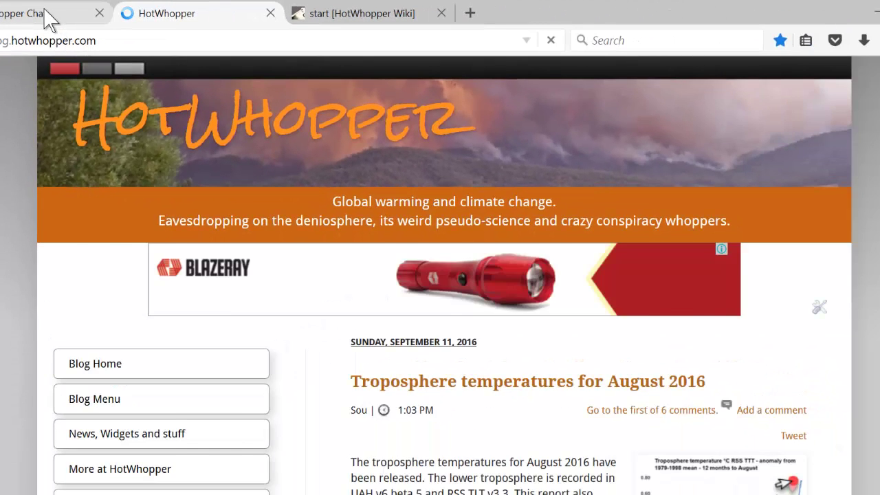
left_click(48, 19)
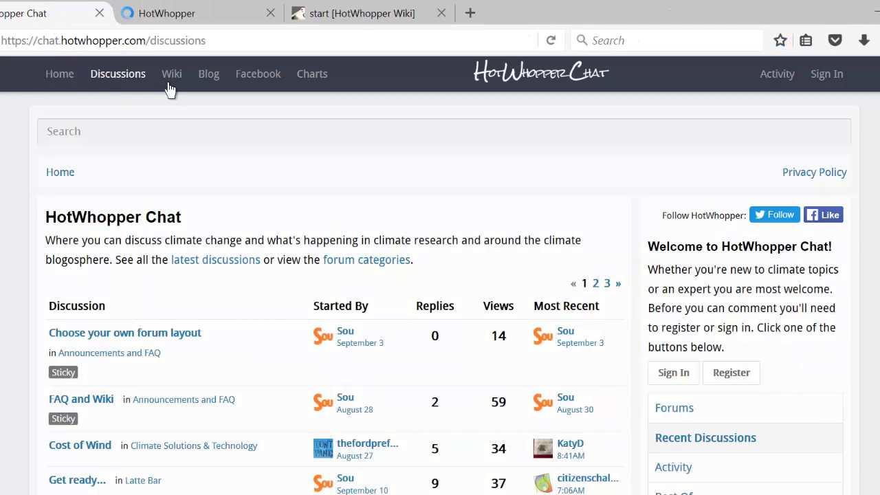
left_click(258, 75)
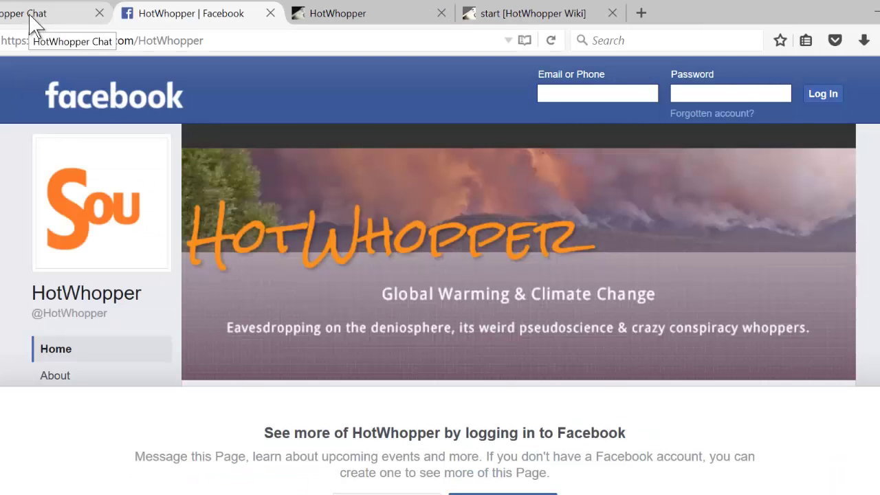
left_click(30, 17)
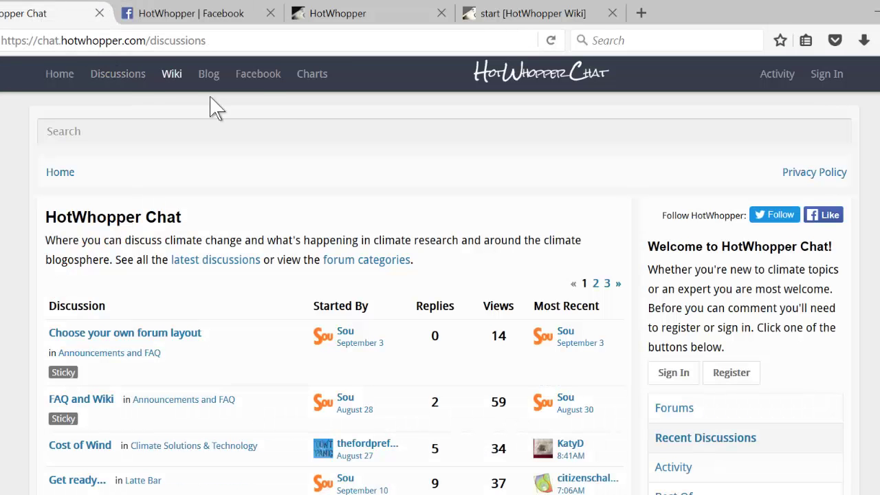
Open the HotWhopper Charts site and look over its land and sea surface temperature charts.
left_click(304, 77)
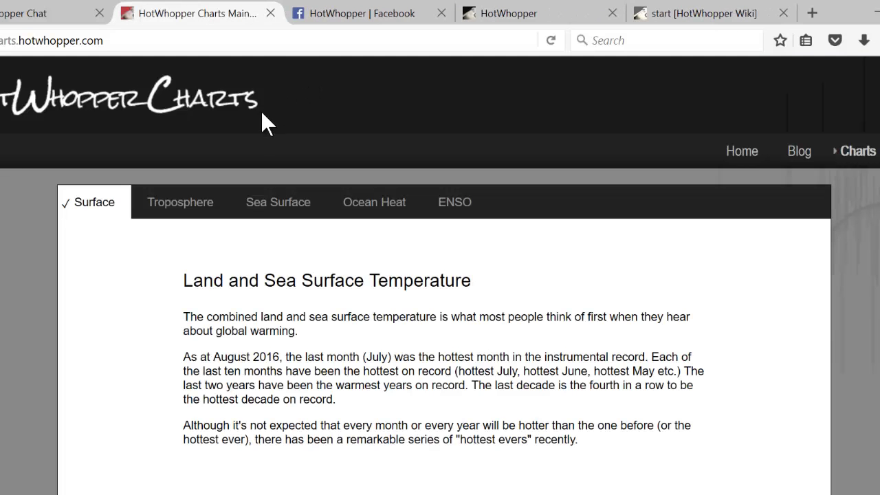
scroll(265, 279, "down", 6)
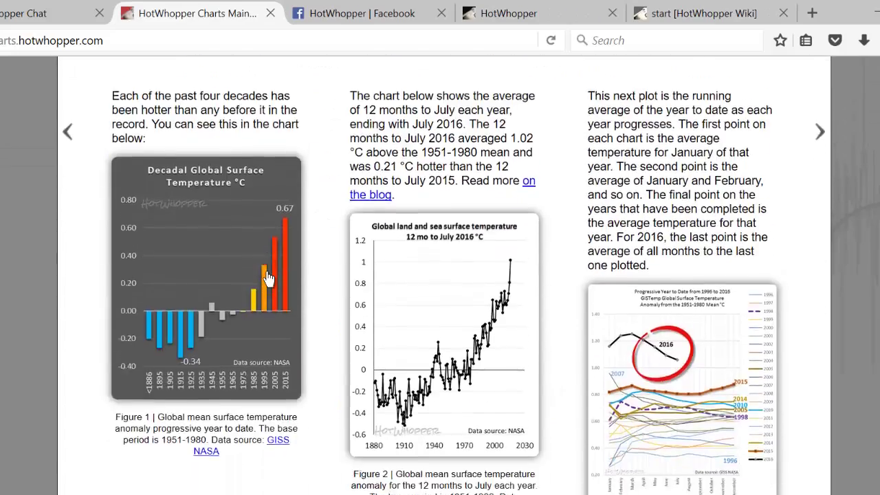
scroll(270, 278, "up", 6)
scroll(270, 278, "up", 1)
View the Troposphere, Sea Surface, Ocean Heat and ENSO charts, then return to the HotWhopper Chat forum.
left_click(186, 208)
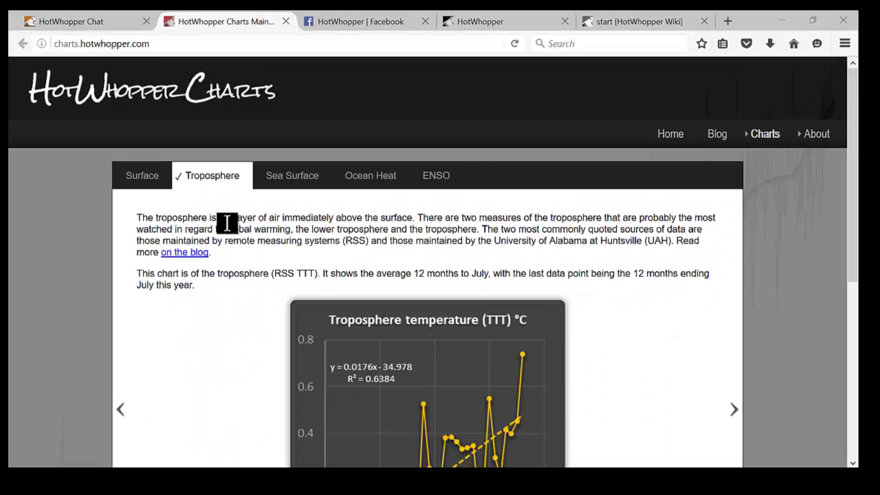
left_click(299, 178)
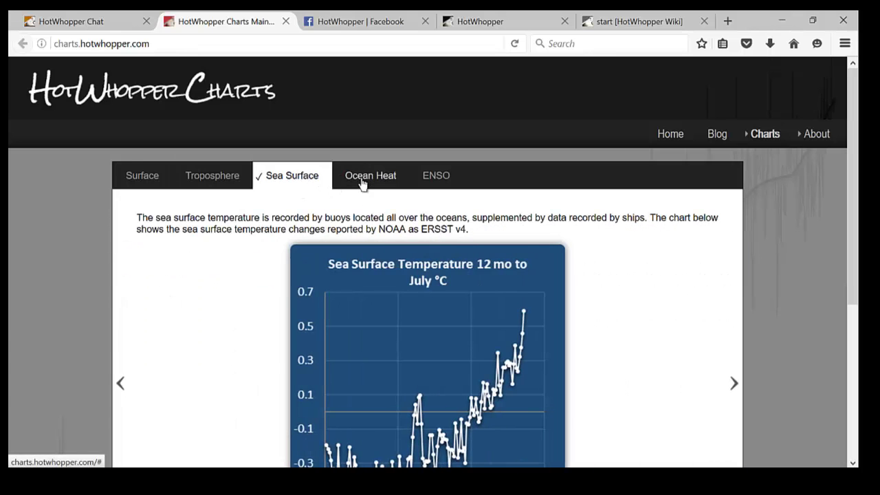
left_click(362, 182)
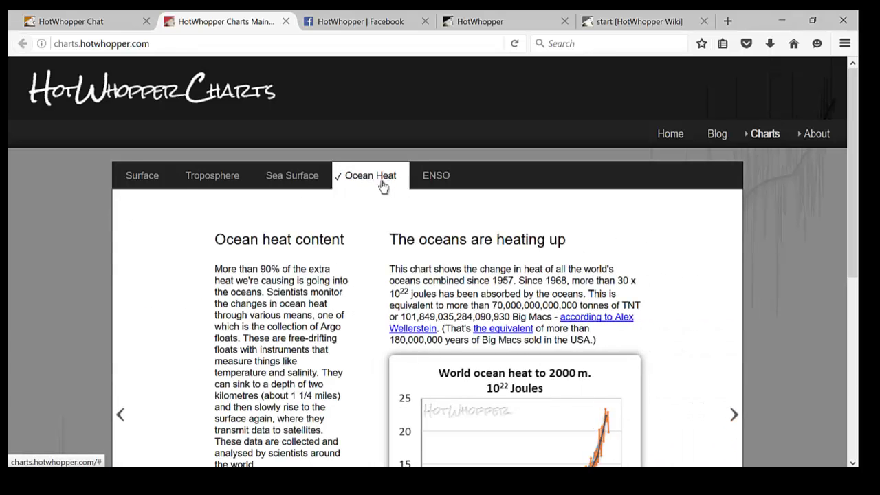
left_click(429, 183)
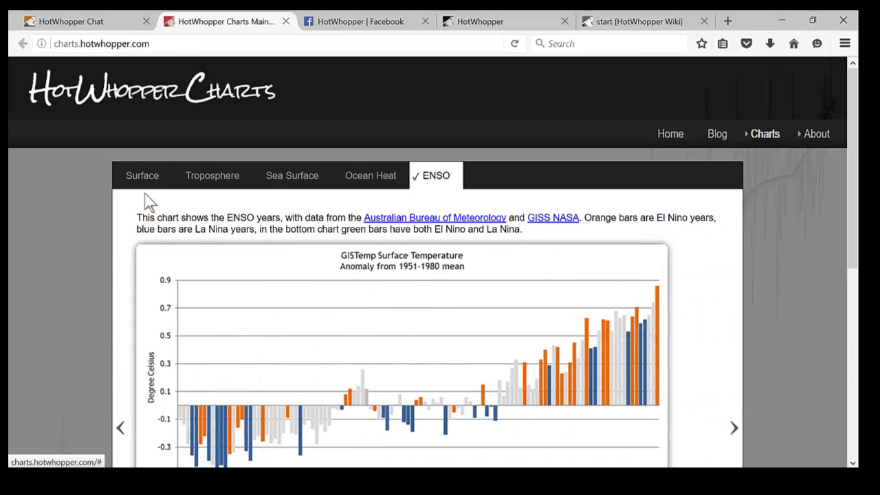
left_click(95, 22)
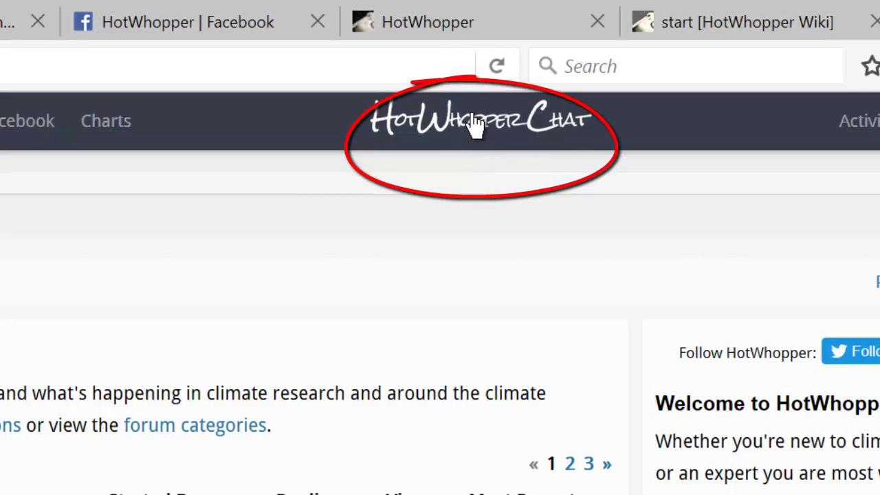
Go to the forum's home page, then open the Activity page and read through the recent member activity.
left_click(474, 125)
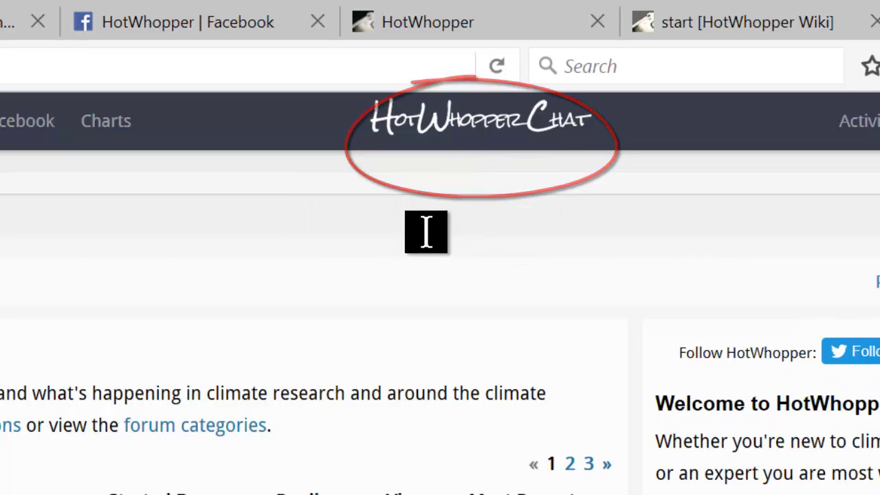
left_click(855, 123)
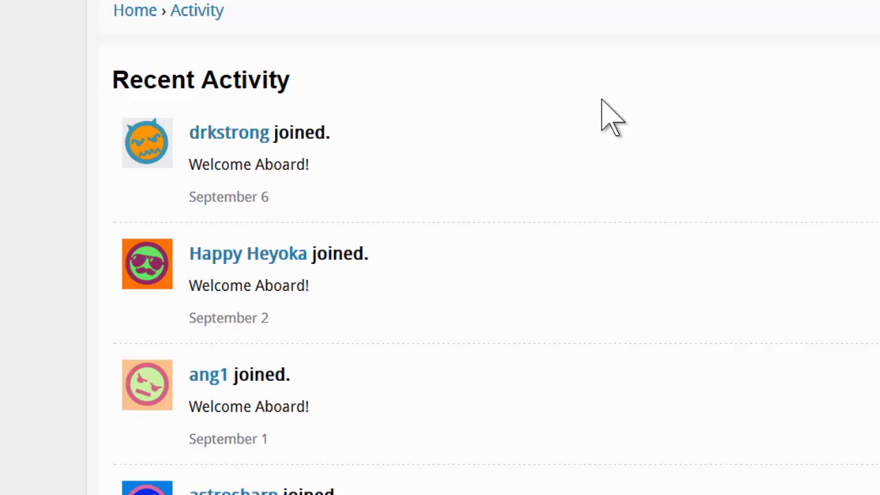
scroll(601, 112, "down", 3)
scroll(601, 112, "down", 3)
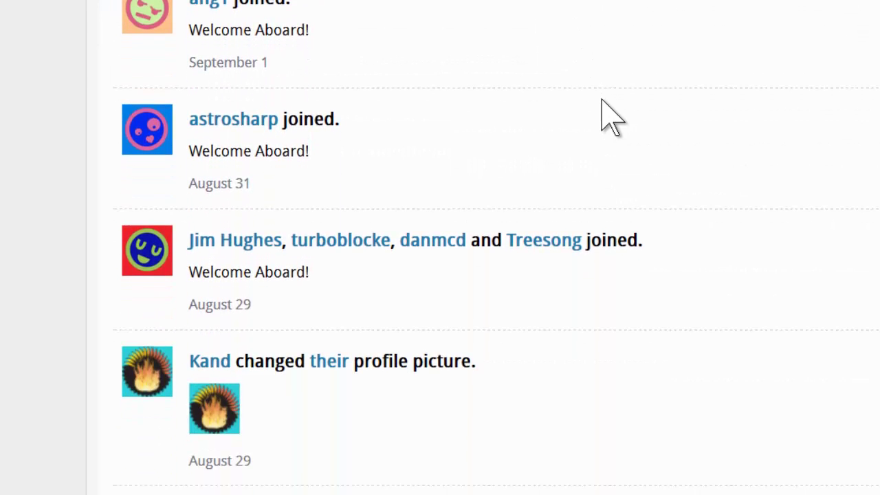
scroll(600, 112, "down", 6)
scroll(601, 100, "down", 5)
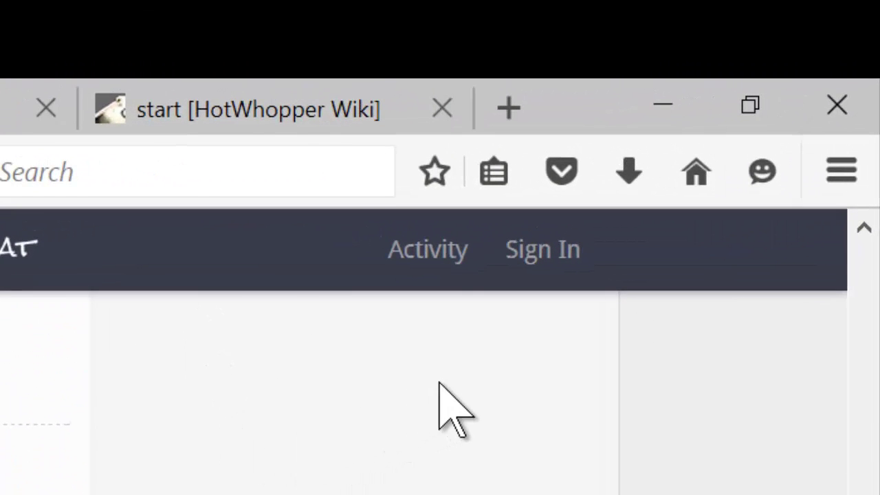
View the Sign In dialog from the Activity page, dismiss it, and return to the forum's home page.
left_click(533, 252)
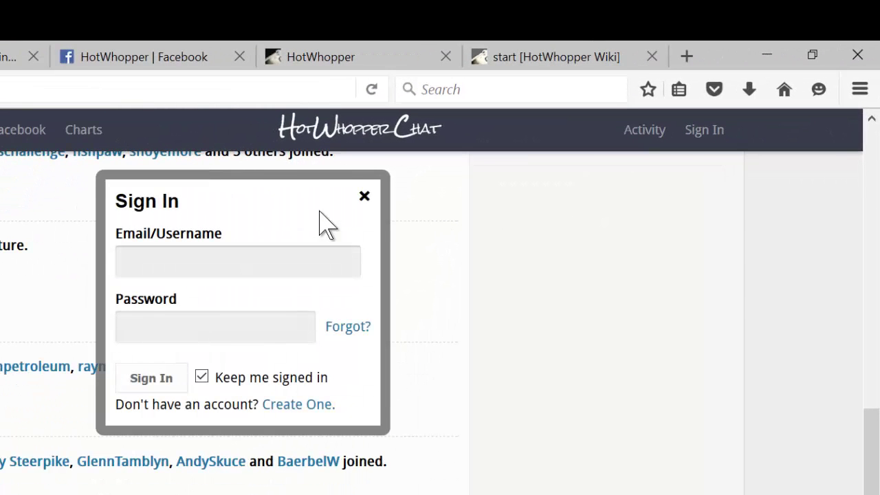
left_click(364, 195)
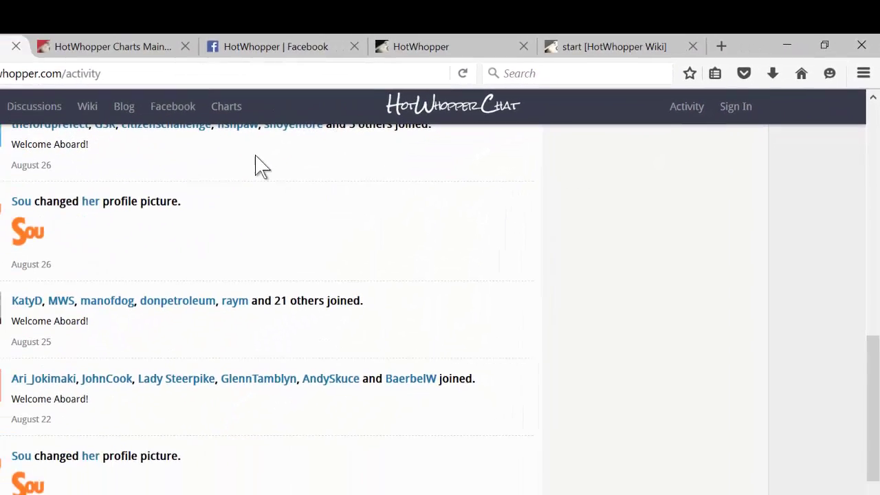
left_click(129, 90)
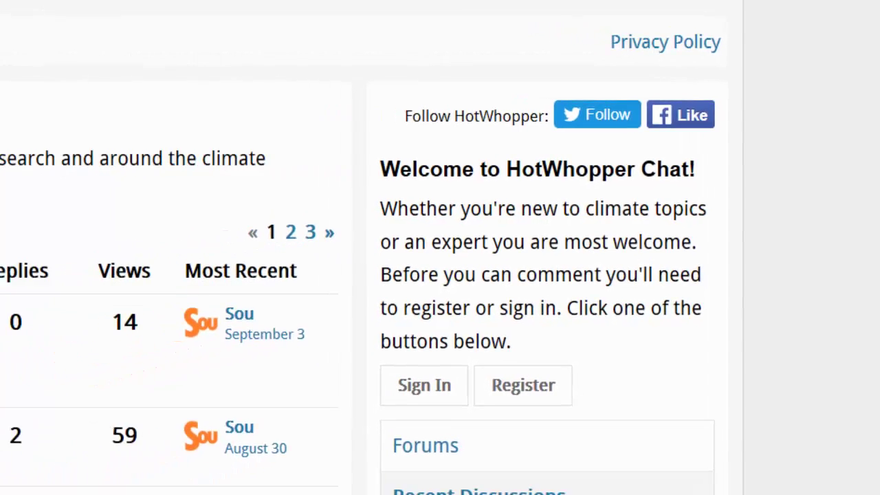
Open the account registration form through the welcome box's sign-in dialog and review its fields down to the terms of service.
left_click(568, 315)
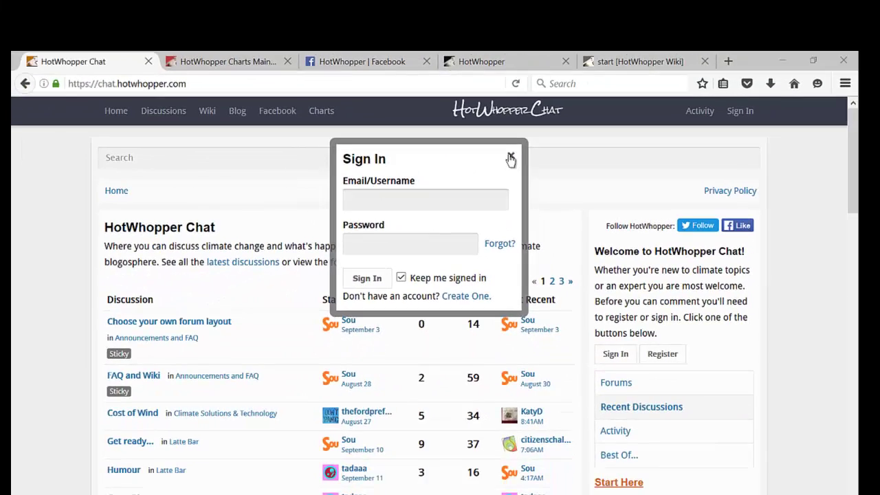
left_click(511, 159)
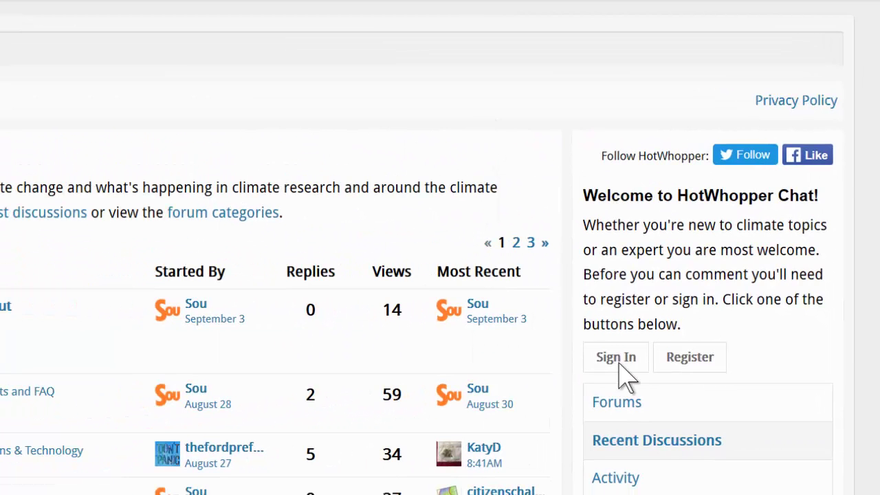
left_click(616, 360)
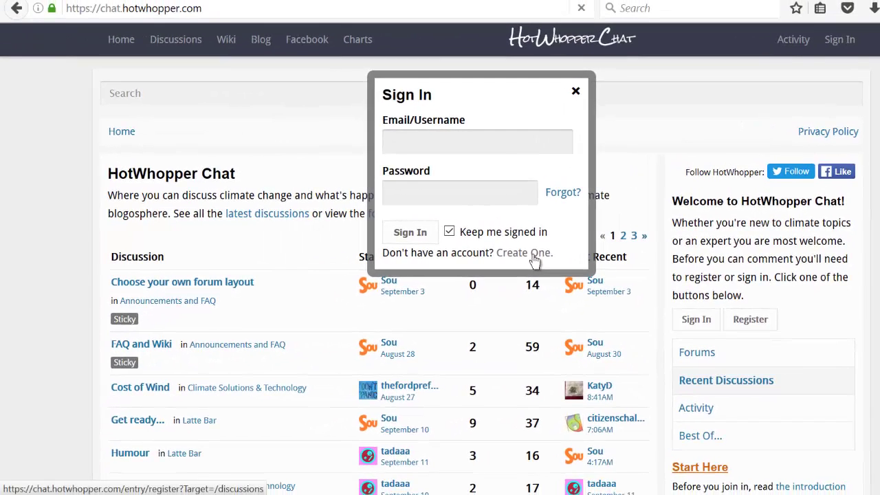
left_click(462, 261)
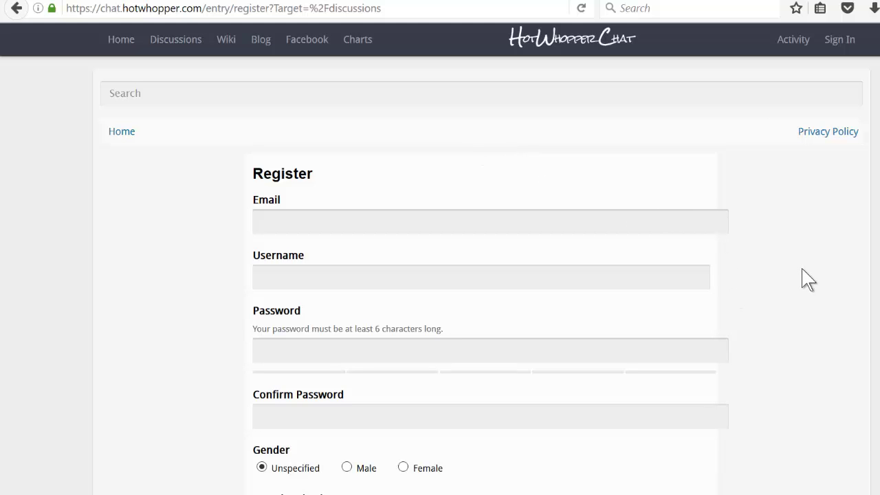
scroll(807, 278, "down", 3)
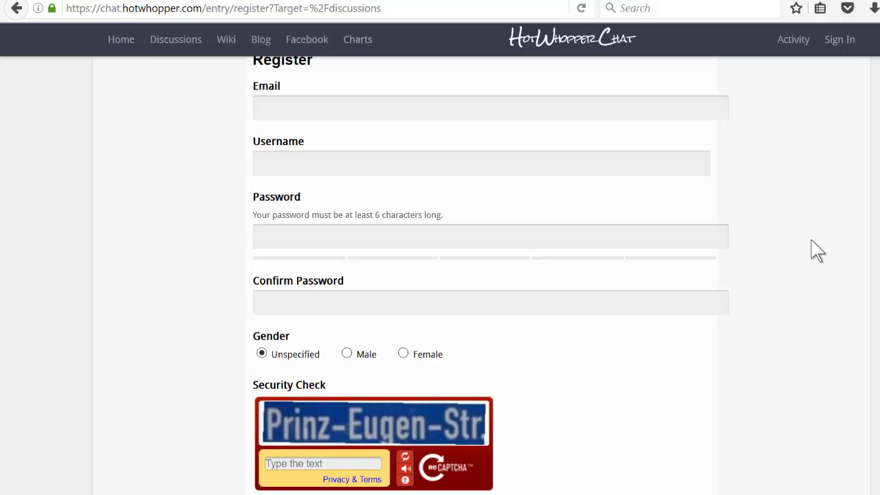
scroll(816, 250, "down", 3)
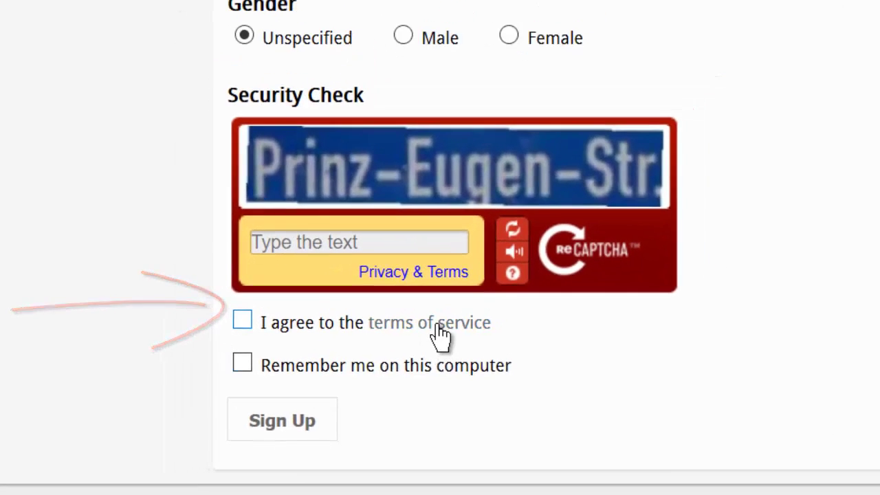
Open the terms of service from the registration form, read the Terms of Use and Guidelines, and close them.
left_click(399, 325)
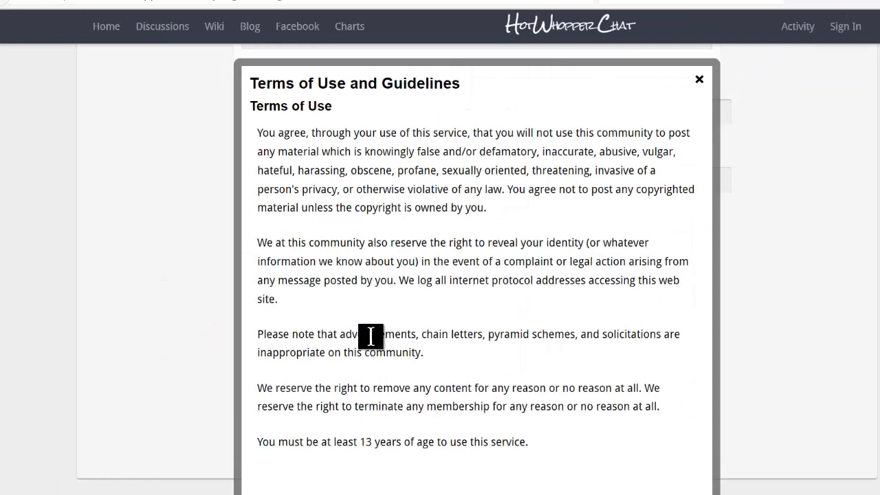
left_click(698, 81)
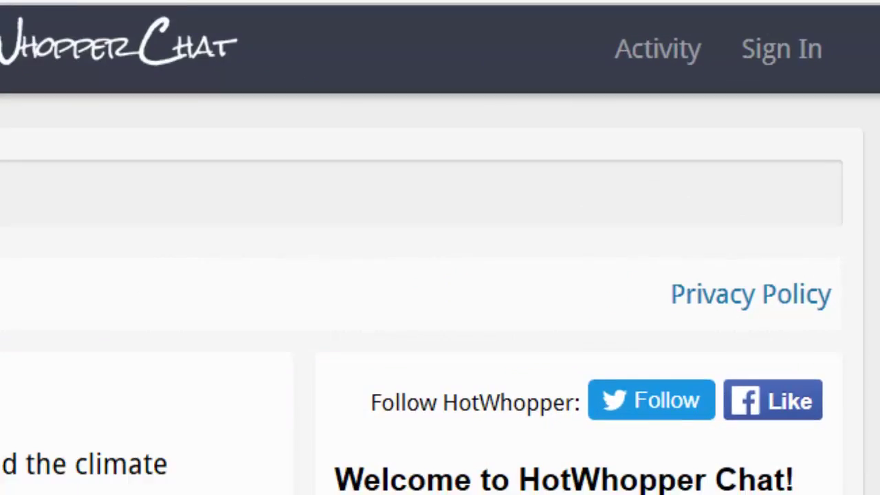
Sign in to the forum with the account's saved e-mail address and the account password.
left_click(781, 48)
left_click(195, 167)
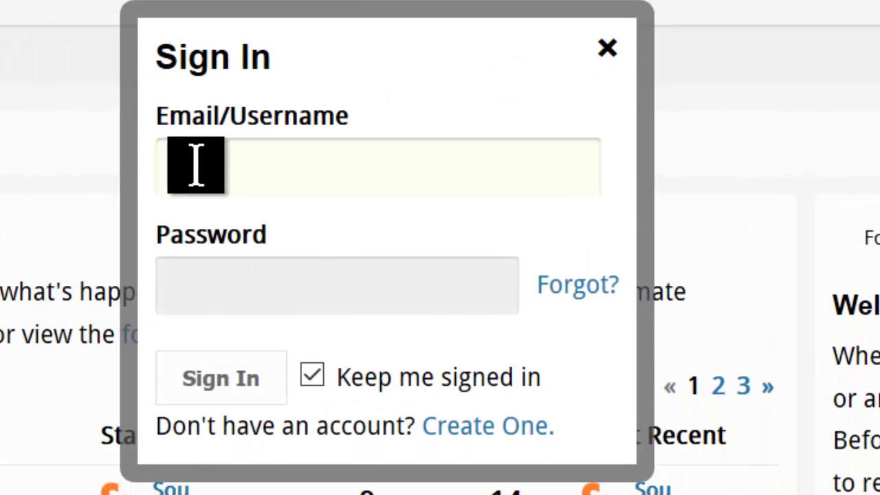
left_click(238, 165)
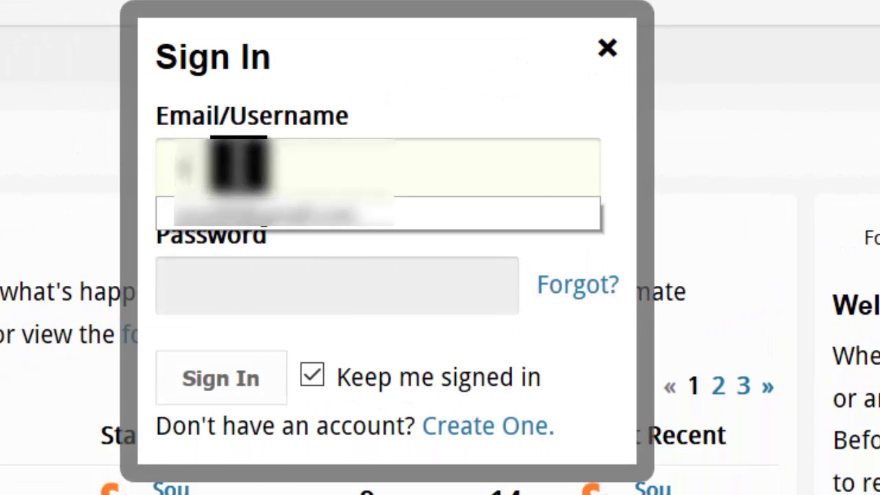
left_click(237, 221)
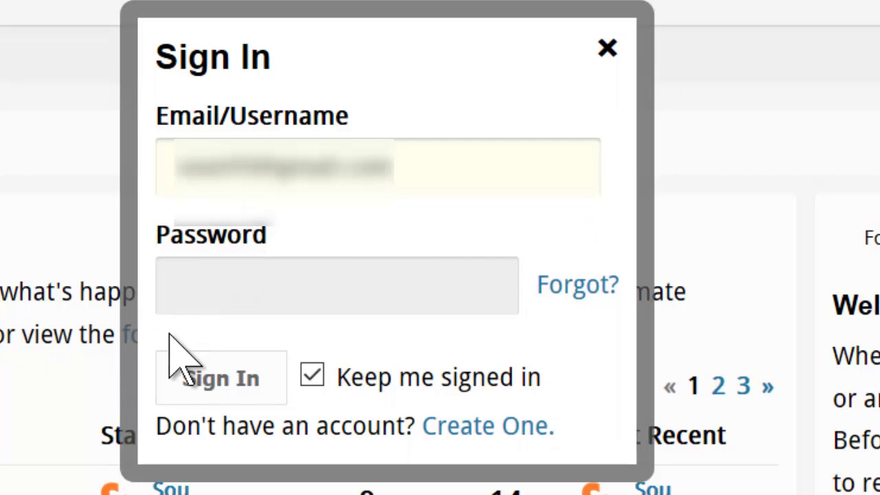
left_click(226, 286)
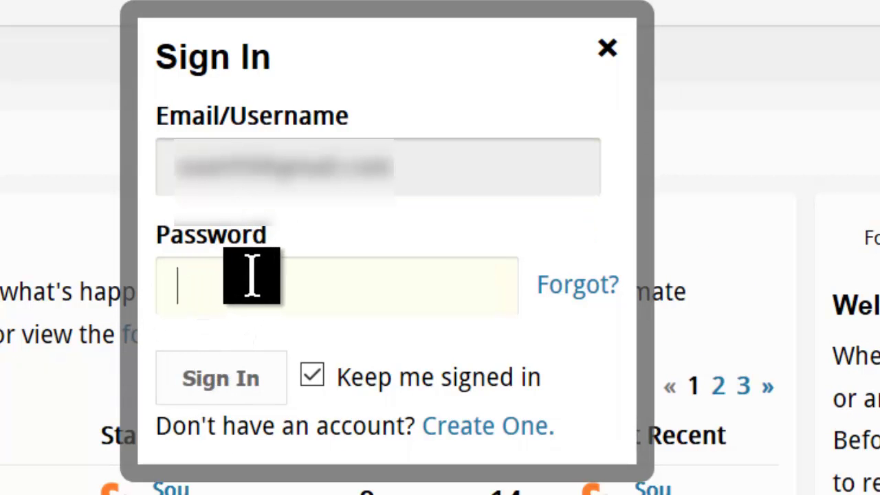
type("************")
left_click(242, 387)
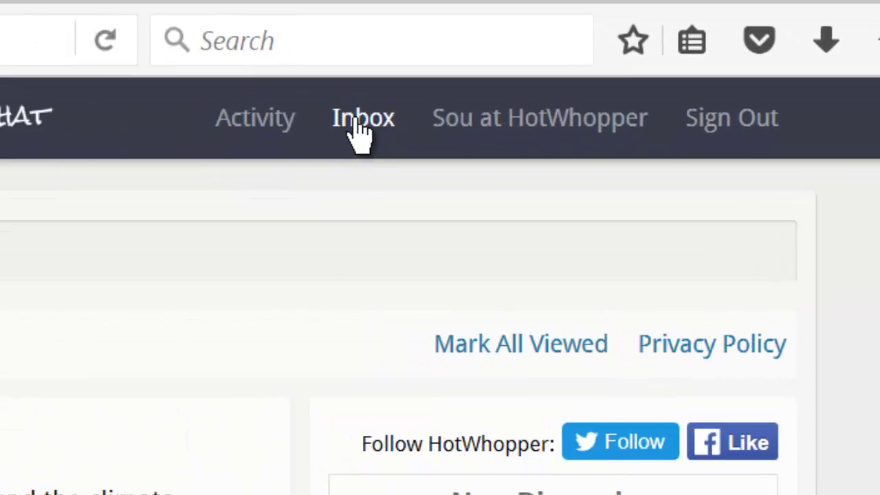
View the message inbox, then open the member profile page and look through its sections.
left_click(269, 148)
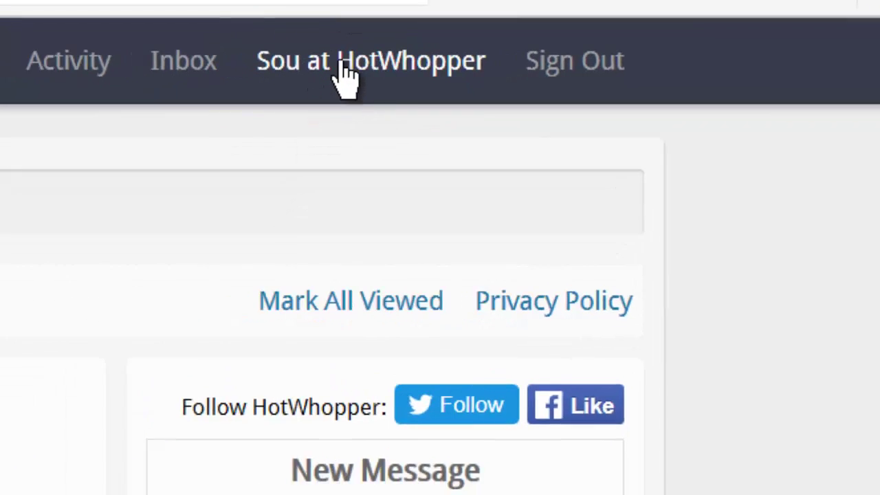
left_click(315, 66)
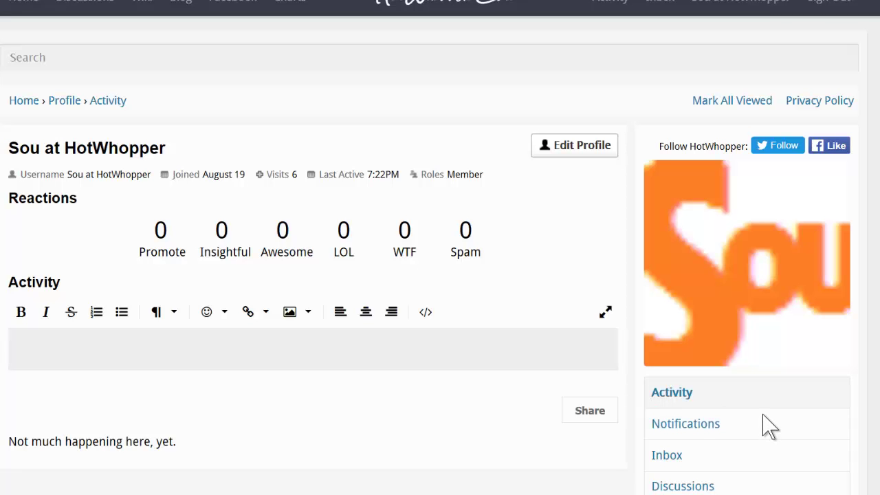
scroll(763, 426, "down", 2)
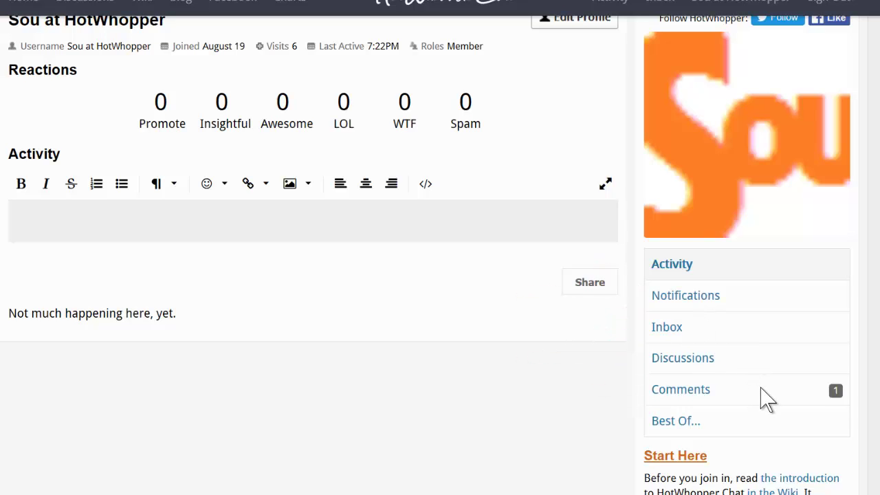
scroll(582, 154, "up", 2)
Open the profile for editing and review its options, the password change page and the notification preferences.
left_click(576, 150)
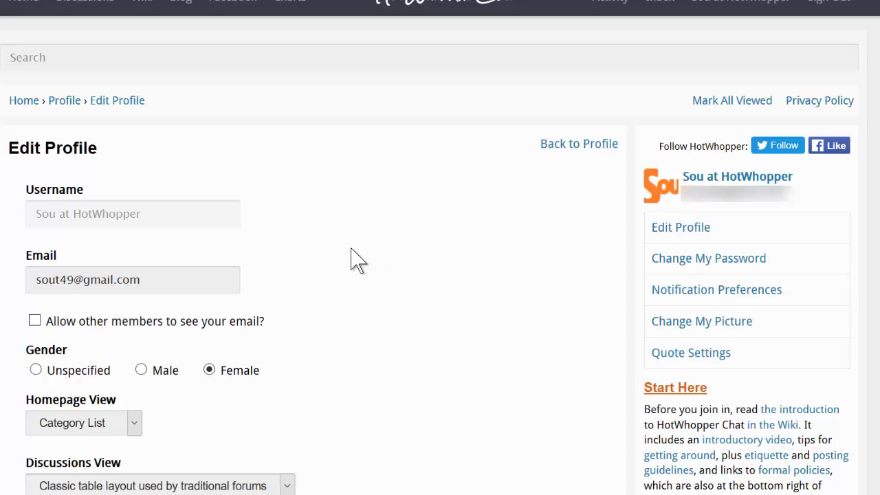
scroll(344, 255, "down", 2)
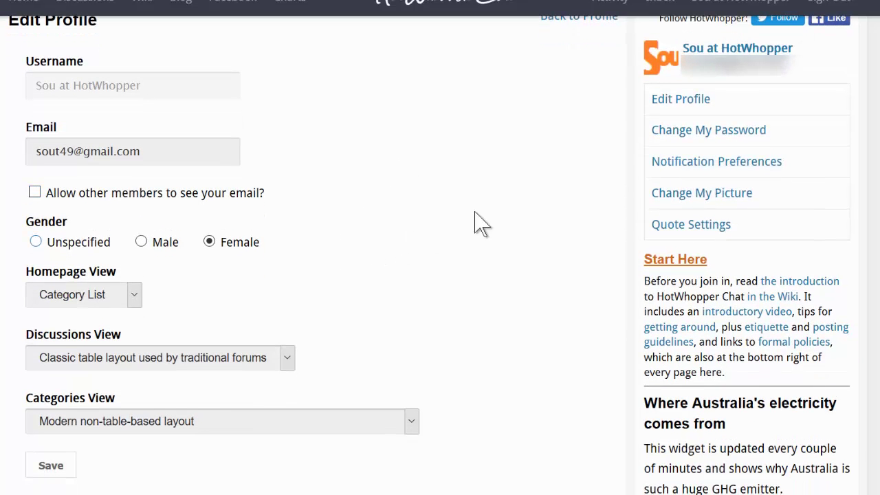
left_click(702, 139)
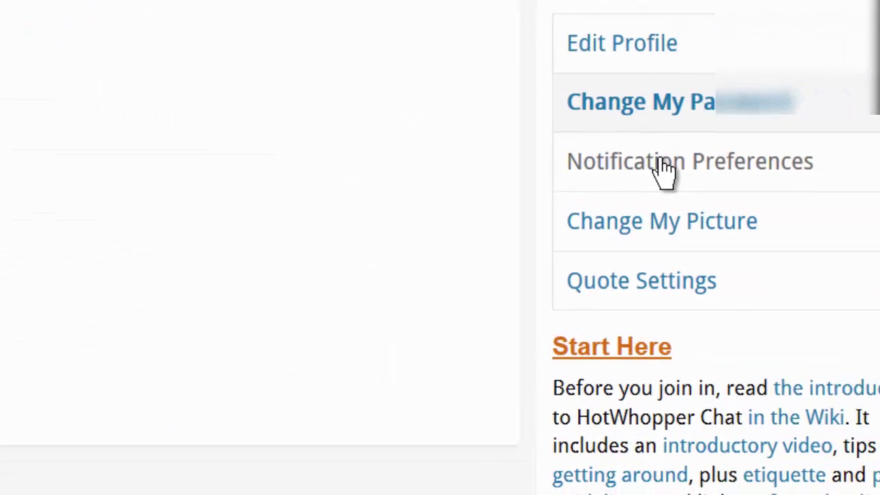
left_click(845, 227)
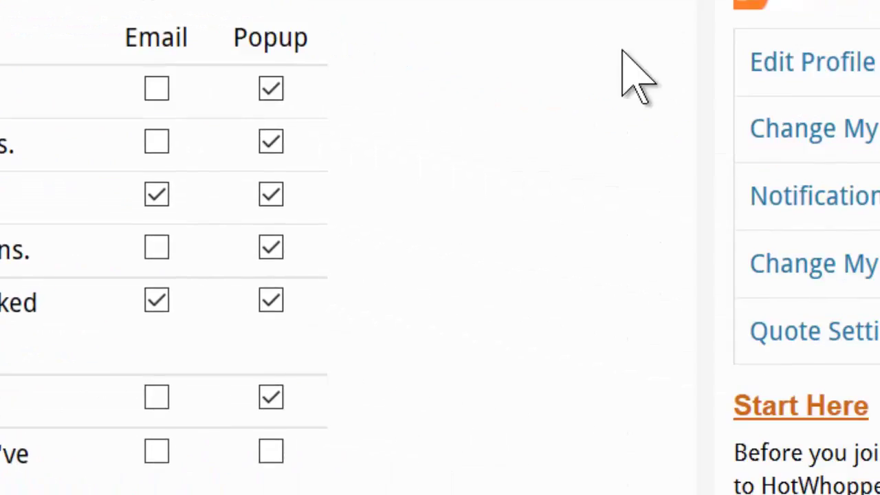
Go to the forum's recent discussions and browse the list of topics.
left_click(505, 205)
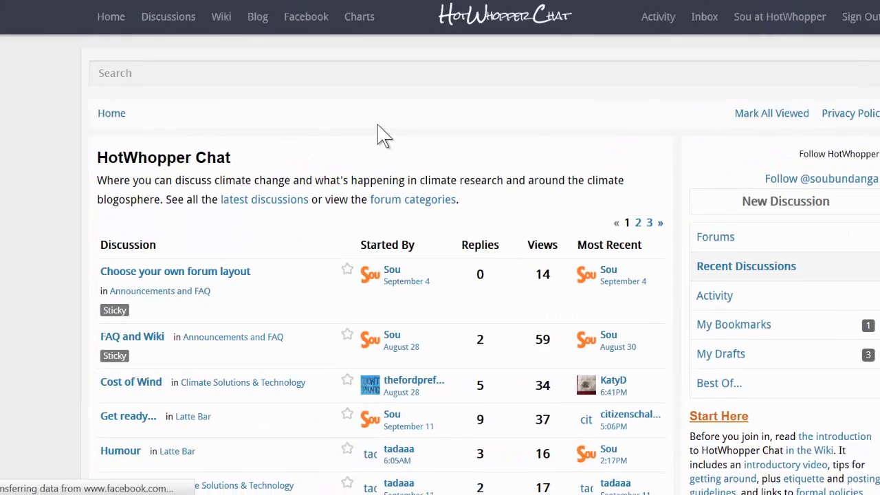
scroll(367, 133, "down", 5)
scroll(320, 177, "down", 2)
scroll(320, 176, "up", 3)
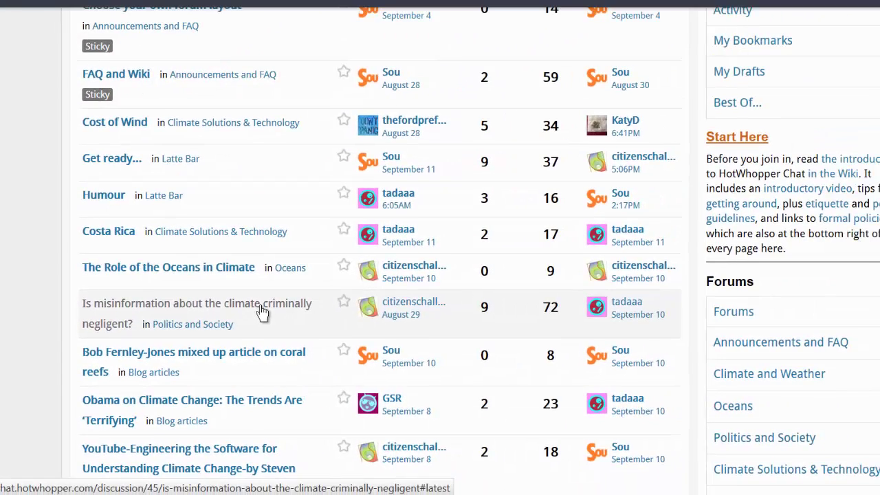
Open the discussion "Is misinformation about the climate criminally negligent?" and review its comments and the comment editor.
left_click(261, 311)
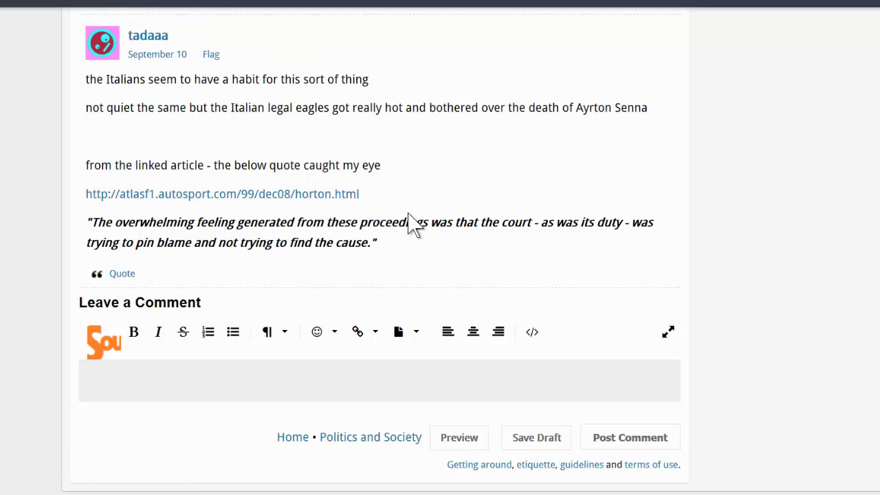
scroll(452, 155, "down", 1)
scroll(452, 155, "down", 1)
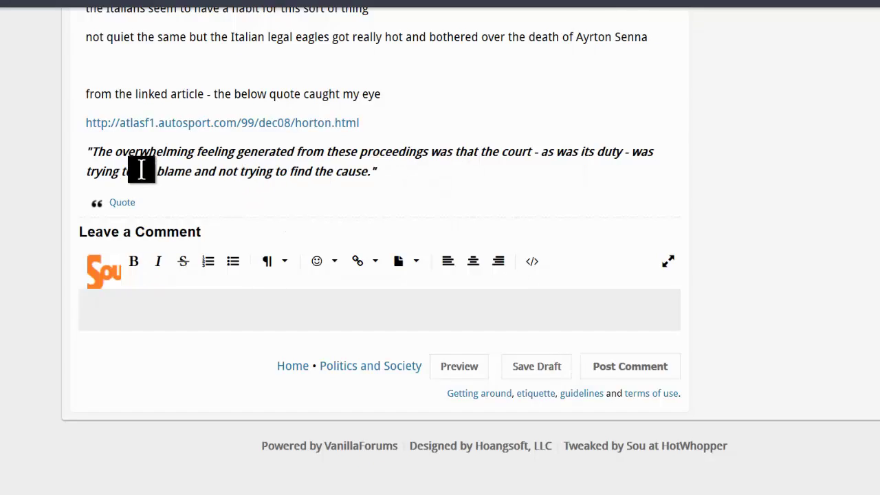
scroll(405, 155, "up", 15)
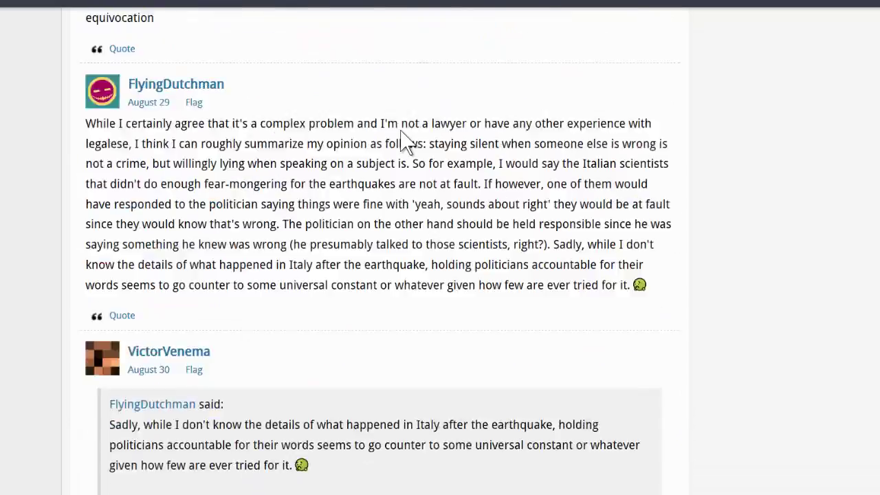
scroll(400, 132, "up", 15)
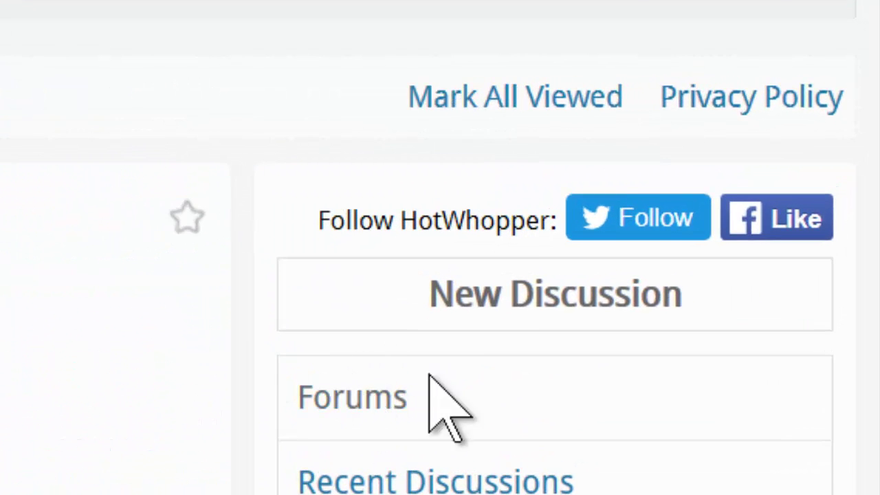
Start a new discussion, try Climate and Weather as its forum, then choose Suggestions and Feedback and go through the title and body fields.
left_click(504, 297)
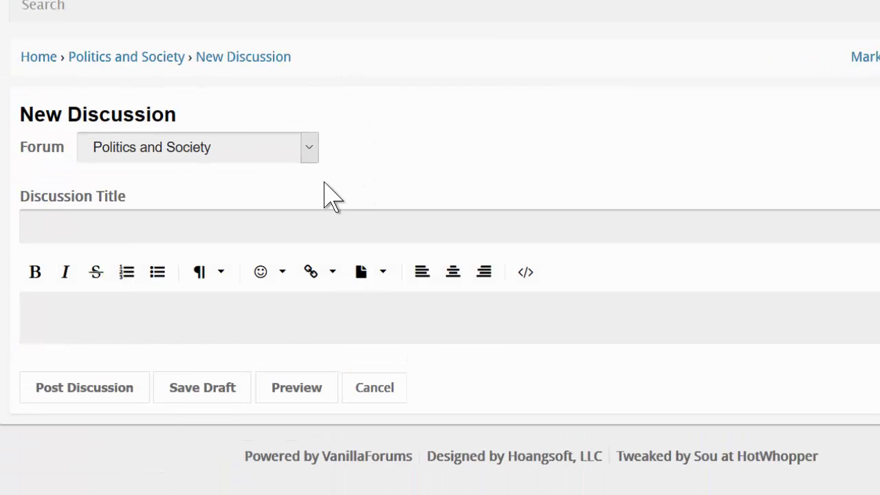
left_click(307, 147)
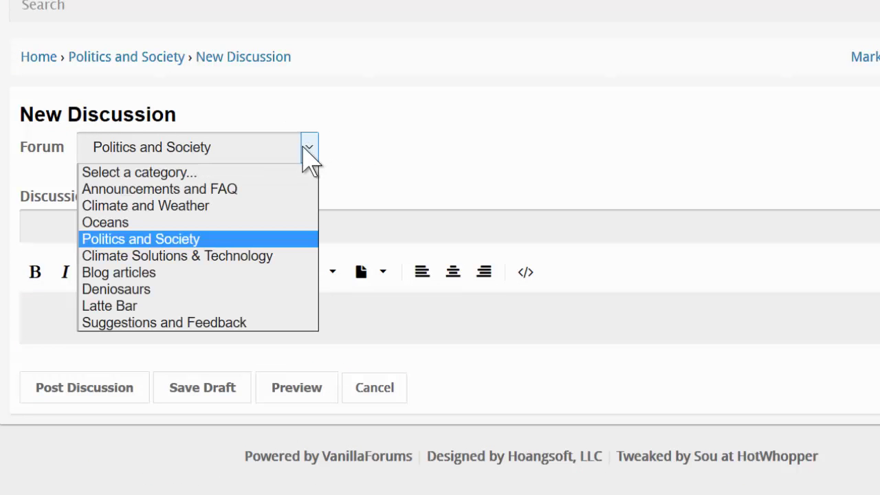
left_click(255, 208)
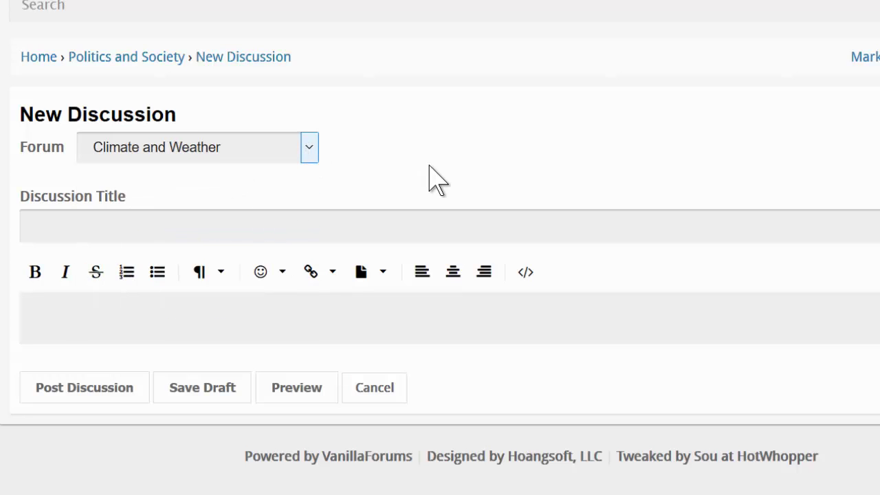
left_click(309, 148)
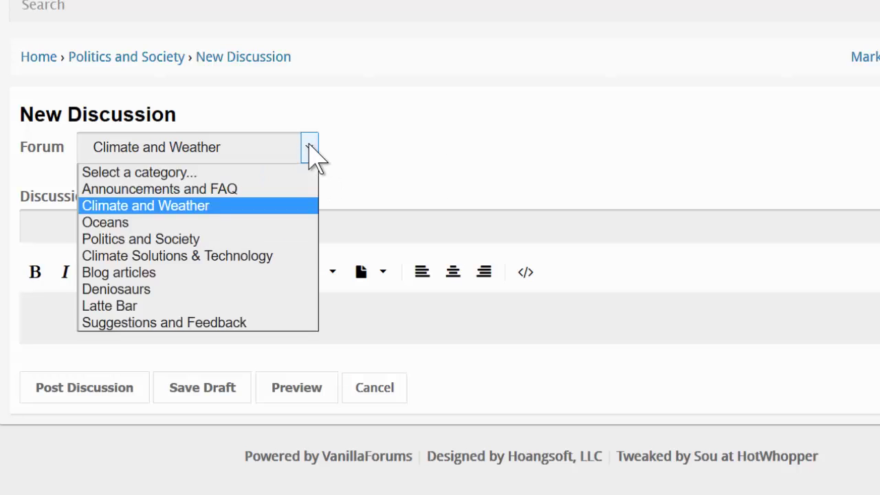
left_click(260, 323)
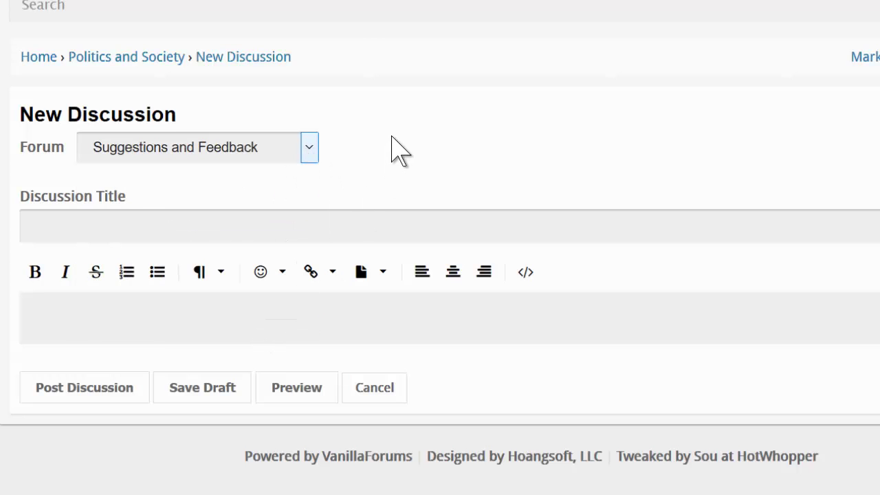
left_click(332, 230)
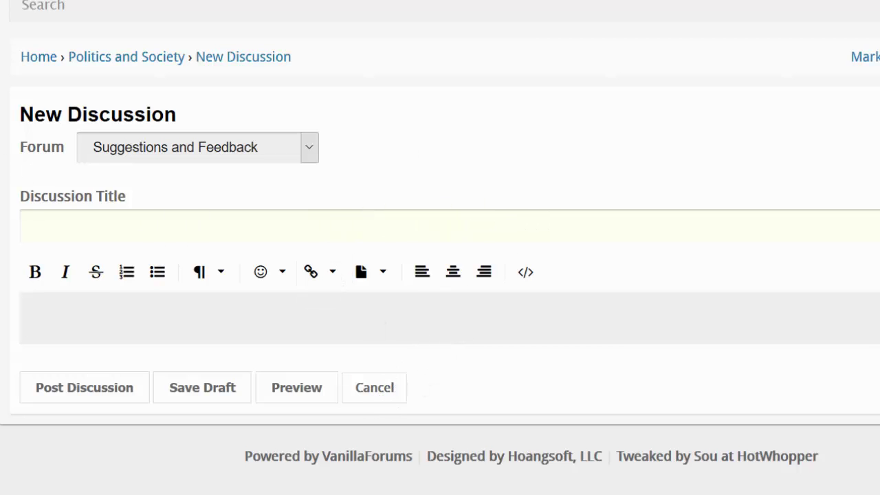
key("Tab")
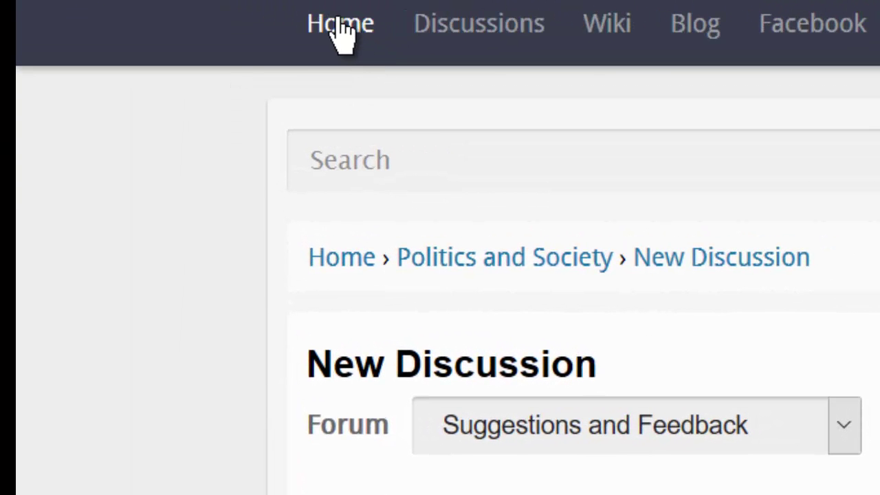
Return to the forum's home page and look through the forum categories down to Suggestions and Feedback.
left_click(342, 31)
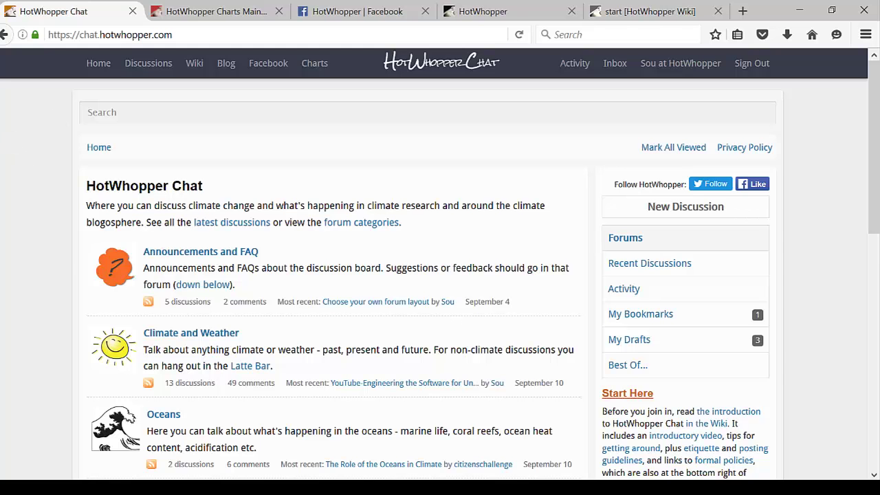
scroll(62, 237, "down", 8)
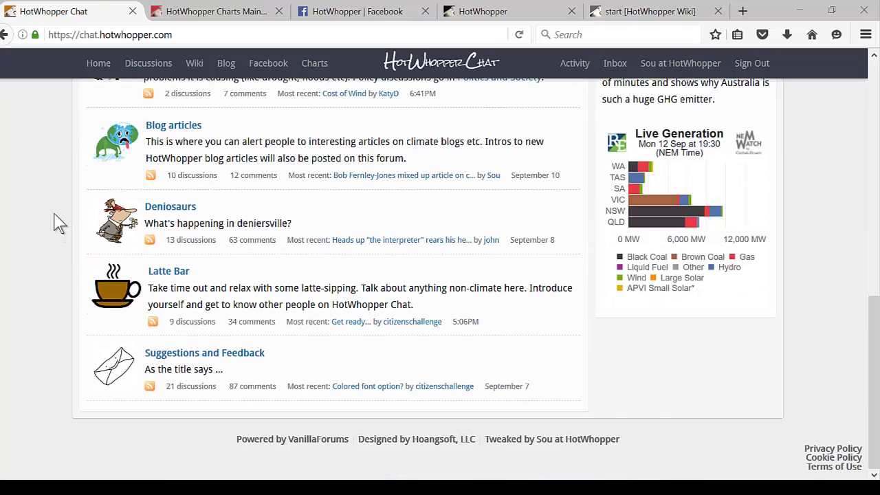